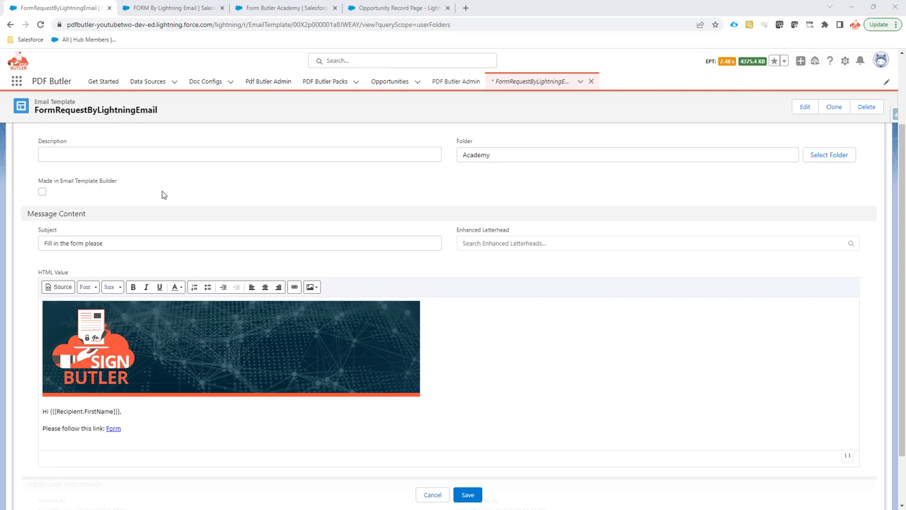
Review the FormRequestByLightningEmail template's name, subject line and Form link in the body.
scroll(163, 194, "up", 1)
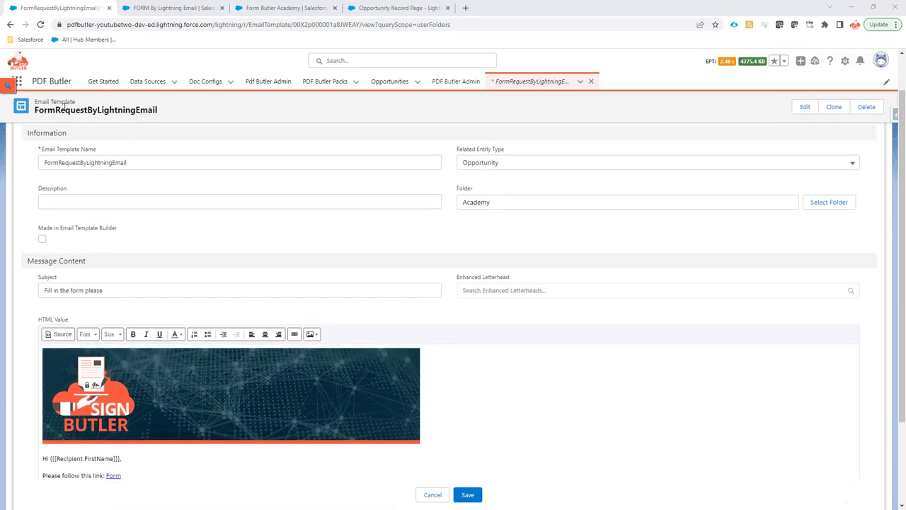
triple_click(44, 102)
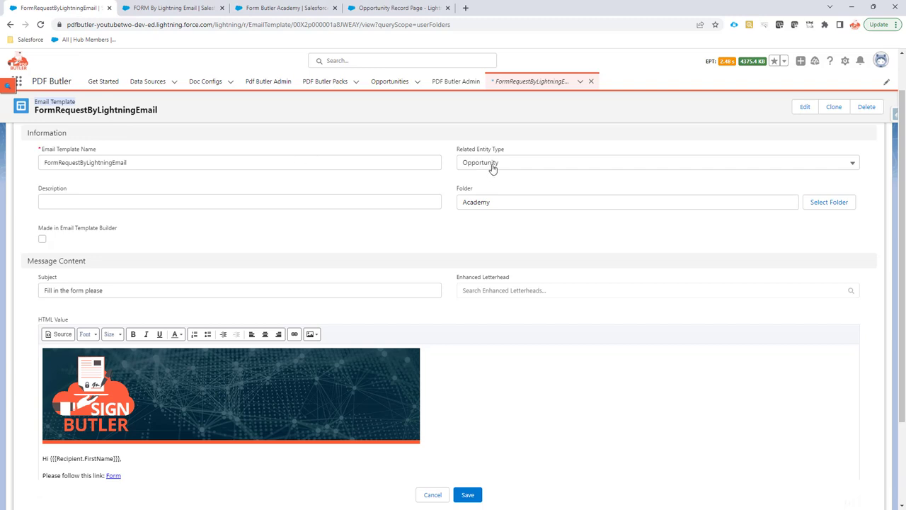
double_click(89, 169)
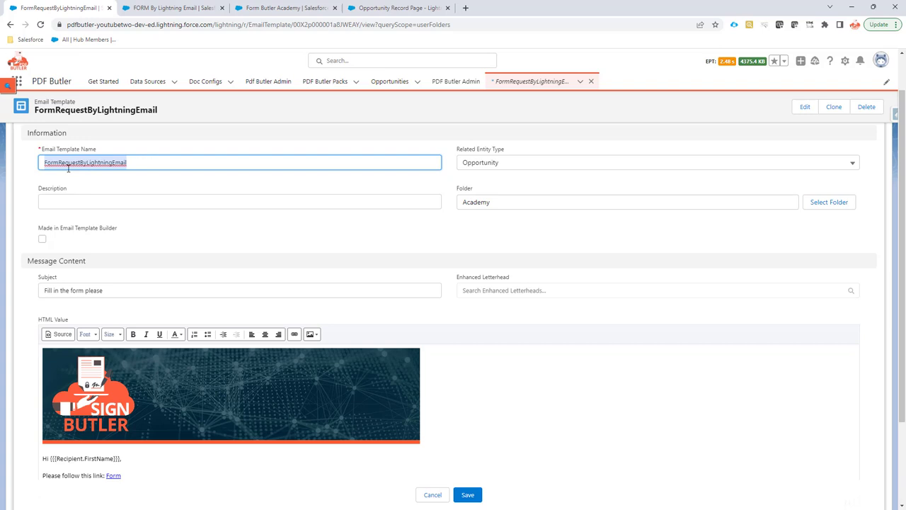
scroll(152, 192, "down", 1)
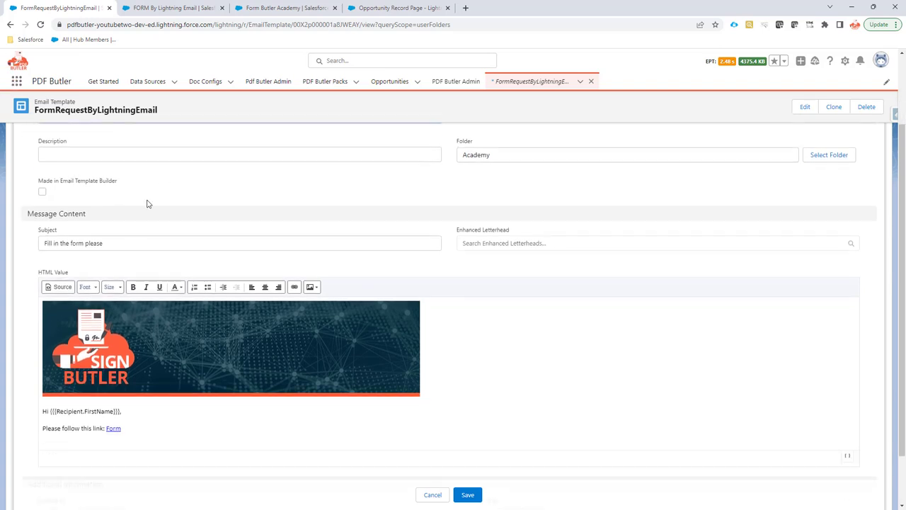
left_click(129, 247)
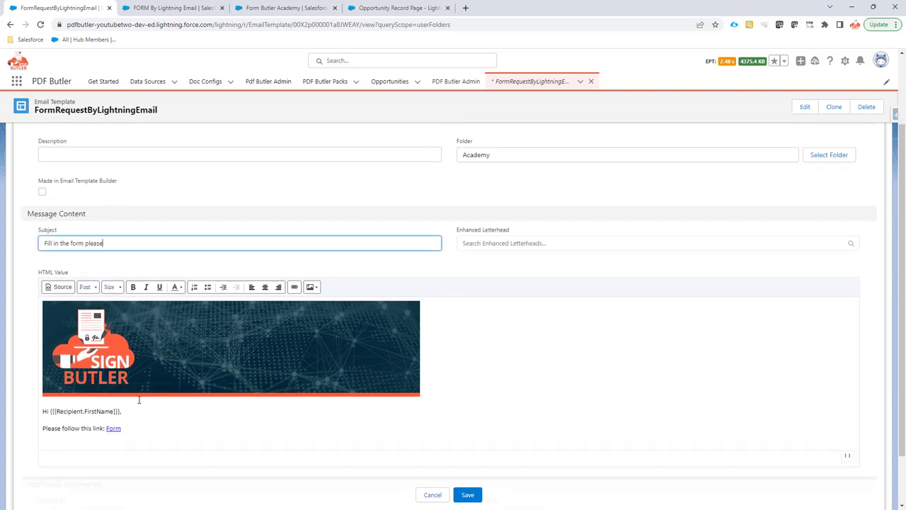
left_click(108, 339)
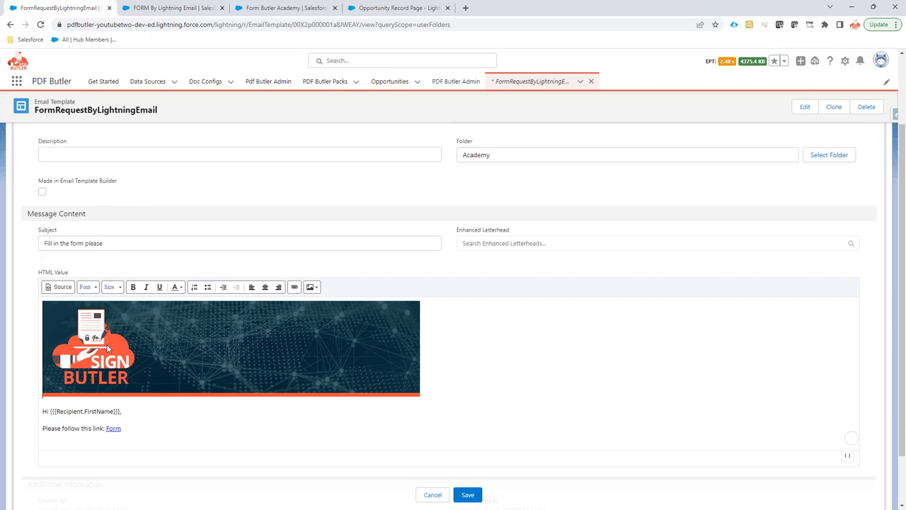
scroll(213, 362, "down", 1)
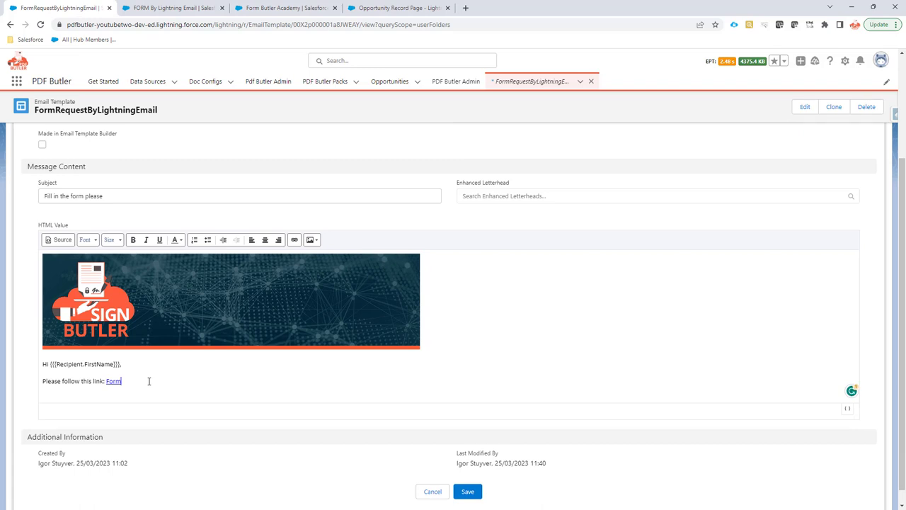
left_click_drag(106, 381, 121, 382)
In the HTML source, confirm the Form link targets {{{!FormButler.FormUrl}}}, then save the template.
left_click(48, 242)
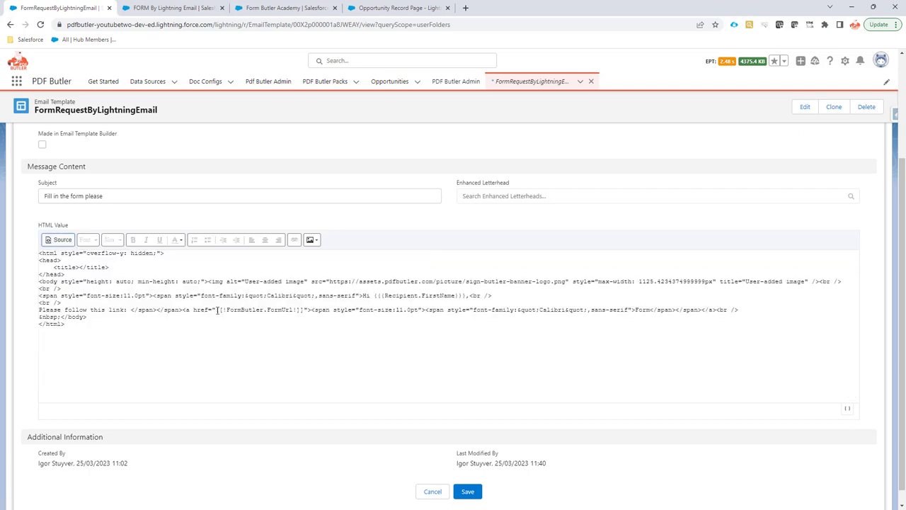
left_click_drag(216, 311, 306, 310)
double_click(201, 310)
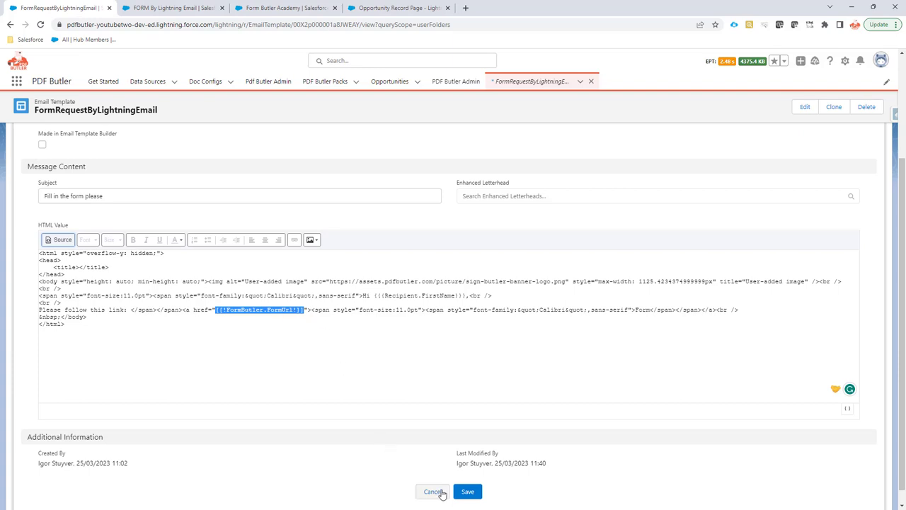
left_click(467, 491)
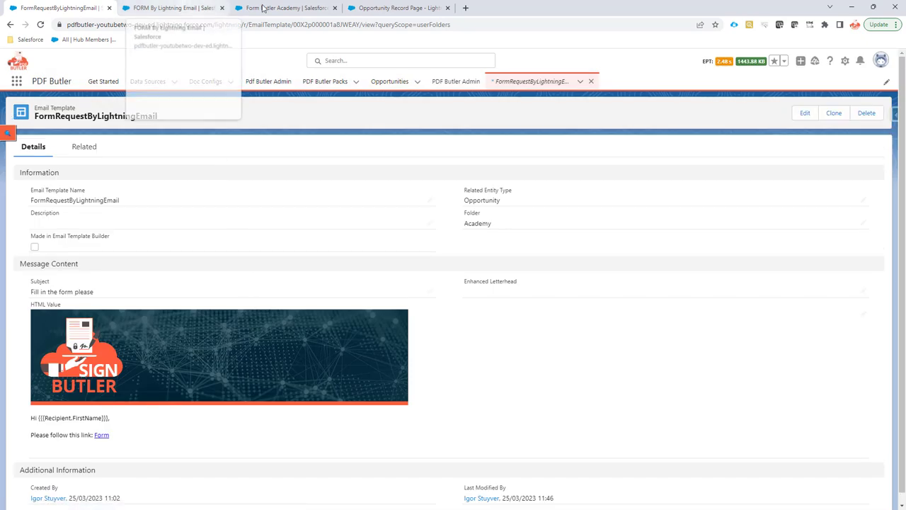
Bring up the FORM By Lightning Email PDF Butler Pack record, which has no actionables yet.
left_click(170, 8)
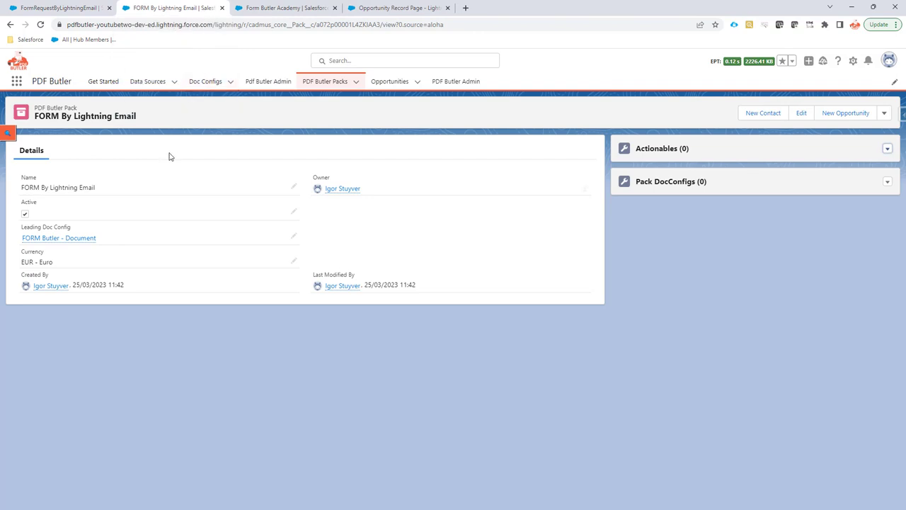
left_click_drag(37, 107, 76, 108)
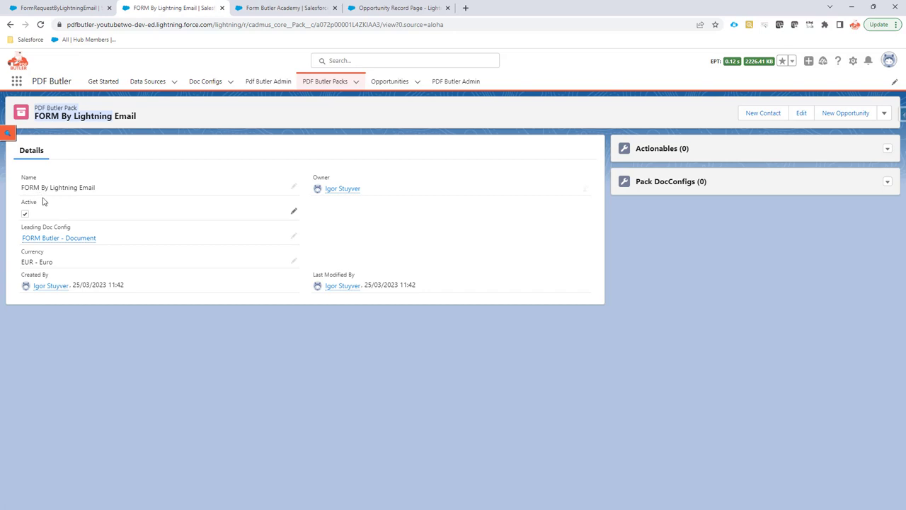
mouse_move(32, 241)
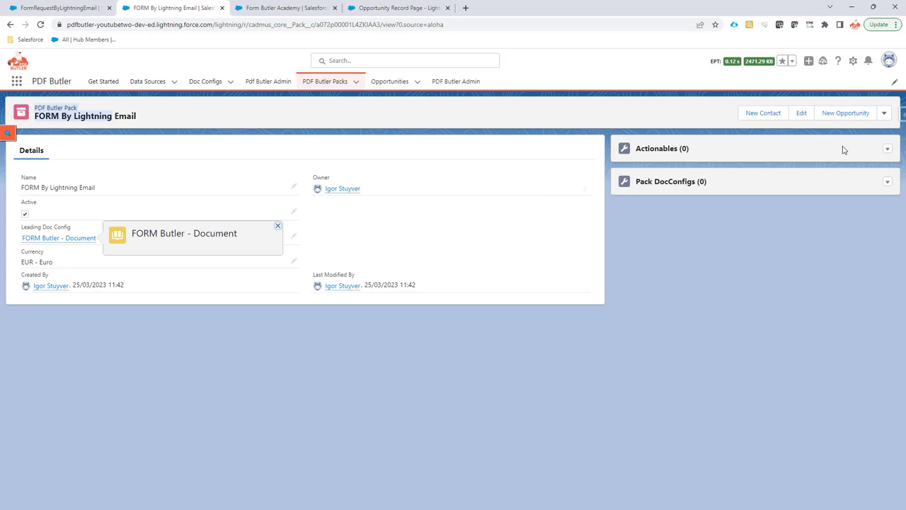
Start a new FORM Butler actionable named 'Act FORM By Lightning Email' and view Form Butler Academy for reference.
left_click(887, 150)
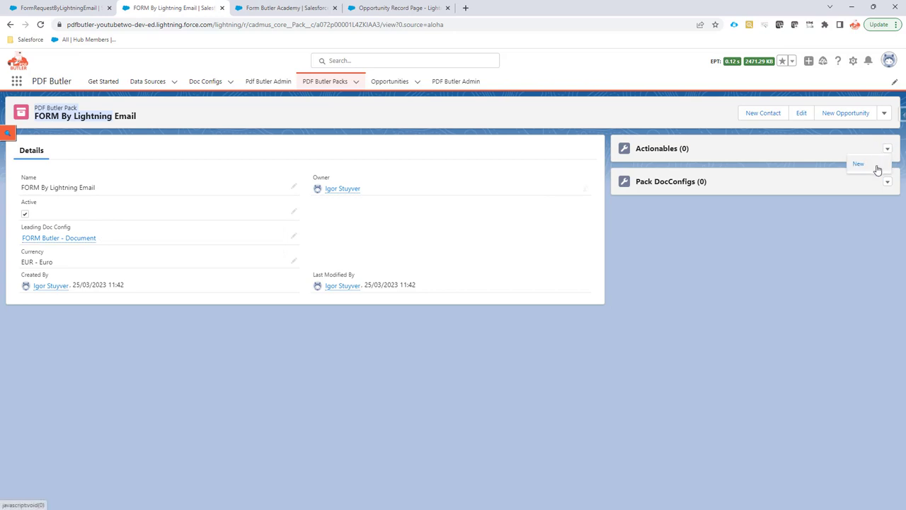
left_click(877, 170)
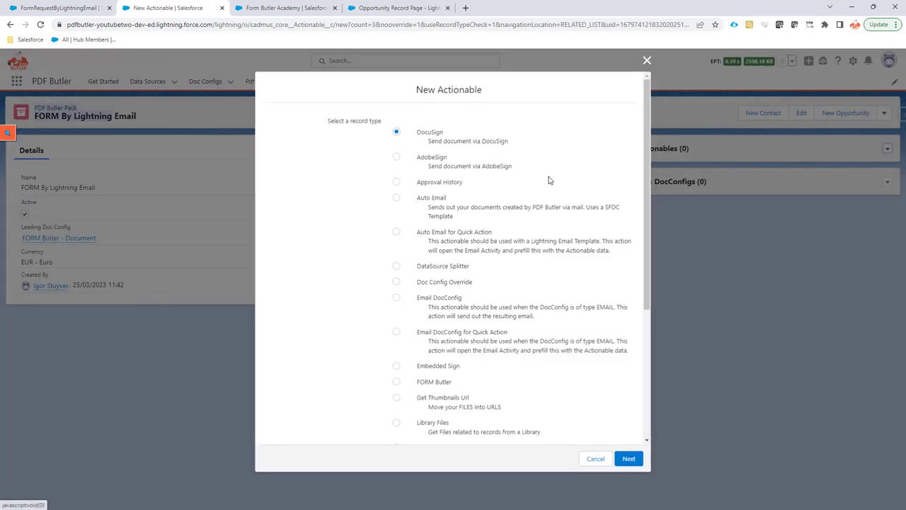
left_click(440, 382)
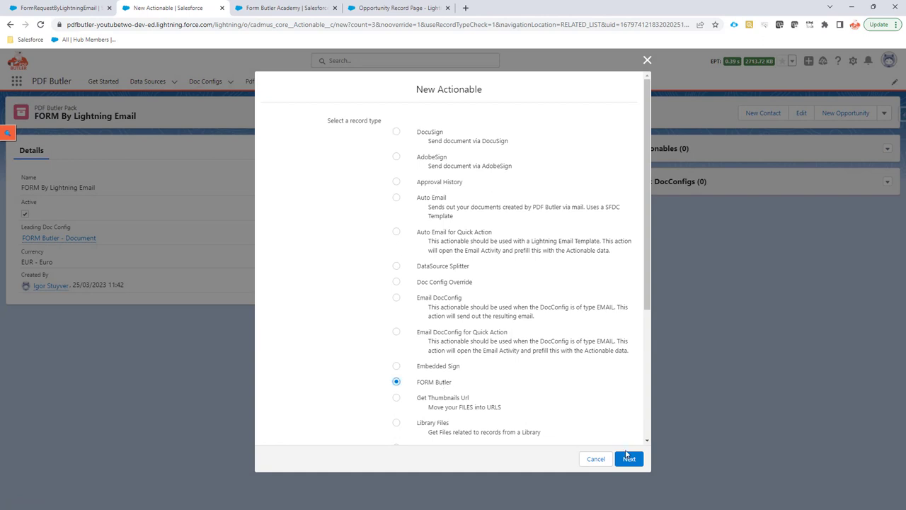
left_click(628, 459)
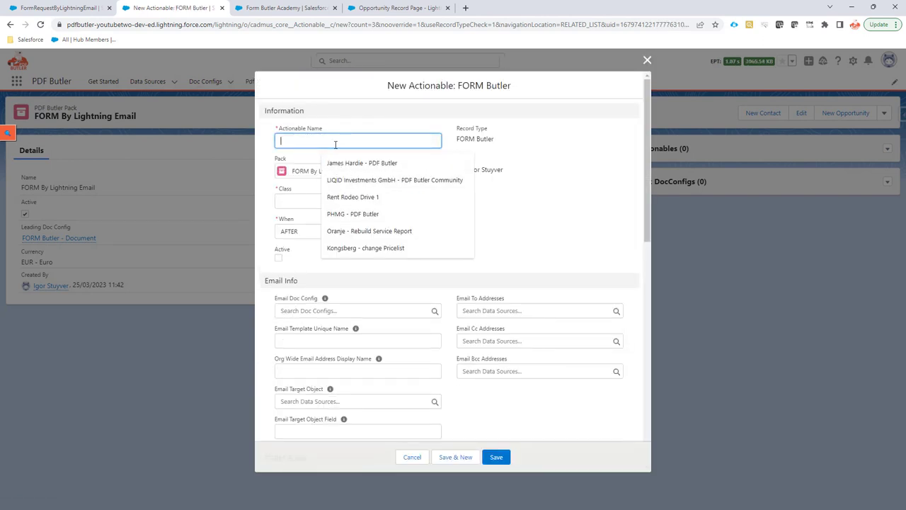
type("Act FORM By Lightning Email")
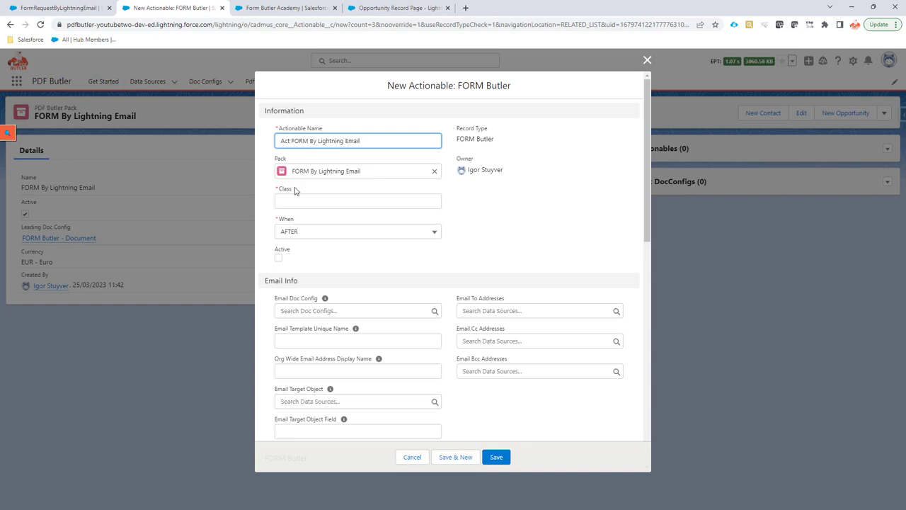
left_click(296, 13)
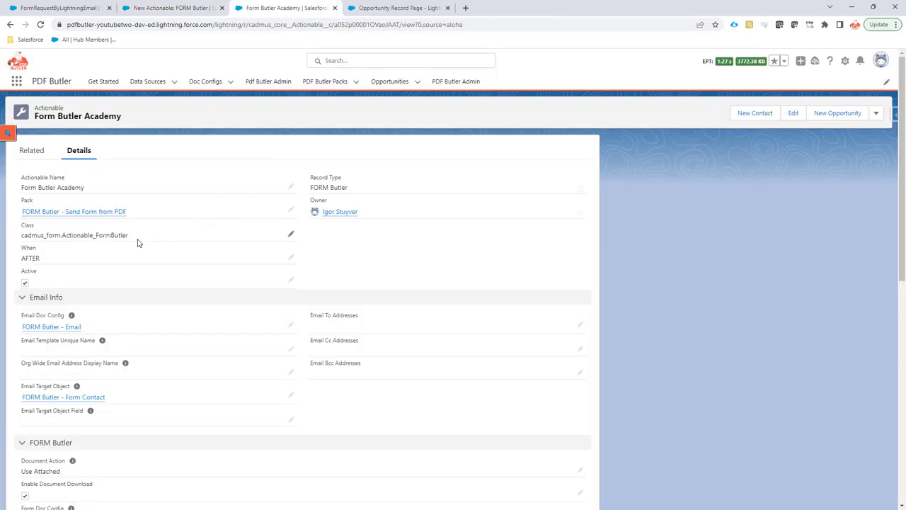
Copy class cadmus_form.Actionable_FormButler from Form Butler Academy into the new actionable and mark it Active.
left_click_drag(130, 238, 23, 239)
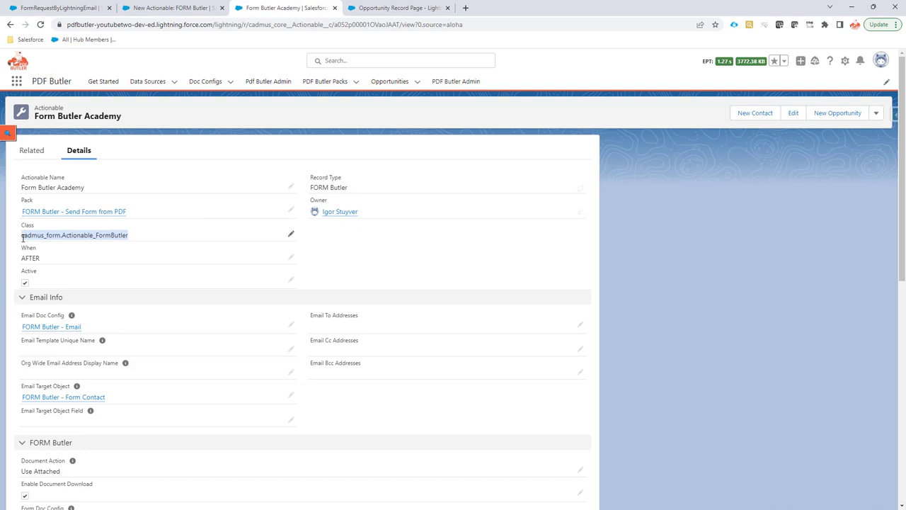
right_click(24, 241)
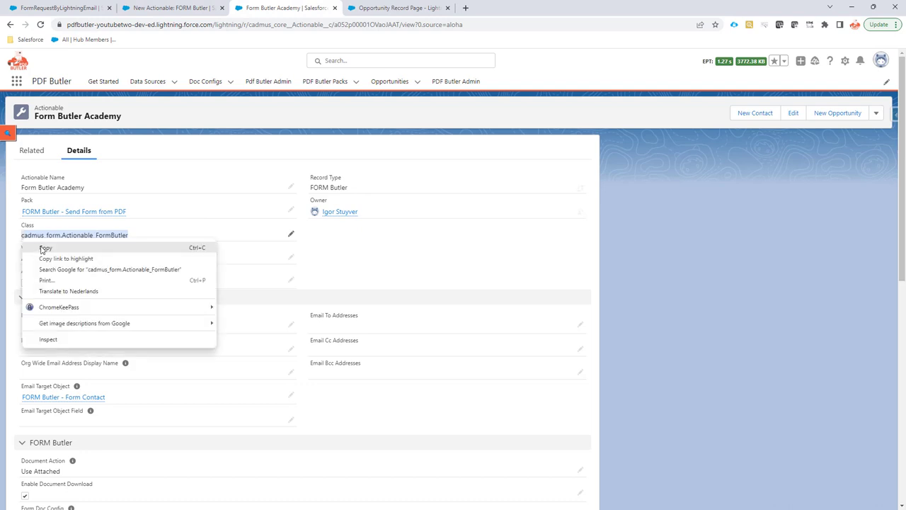
left_click(46, 246)
left_click(202, 8)
left_click(289, 201)
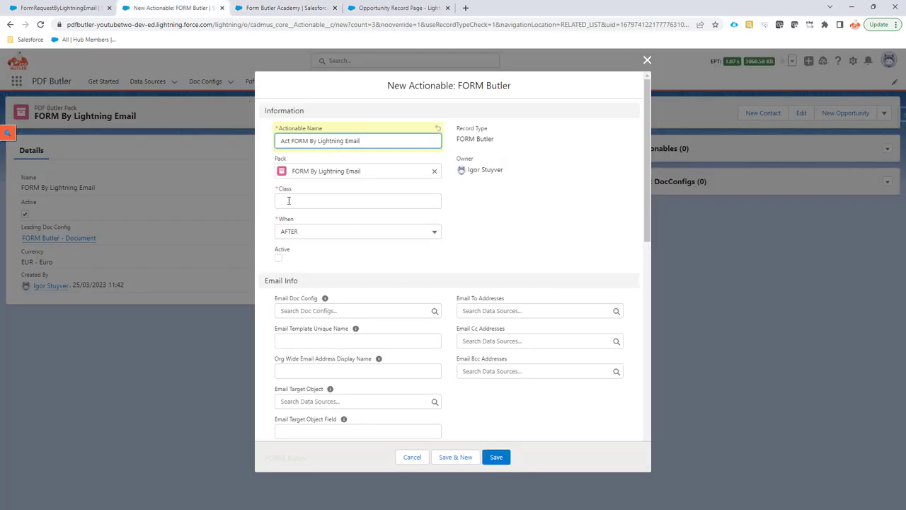
key("ctrl+v")
left_click(278, 259)
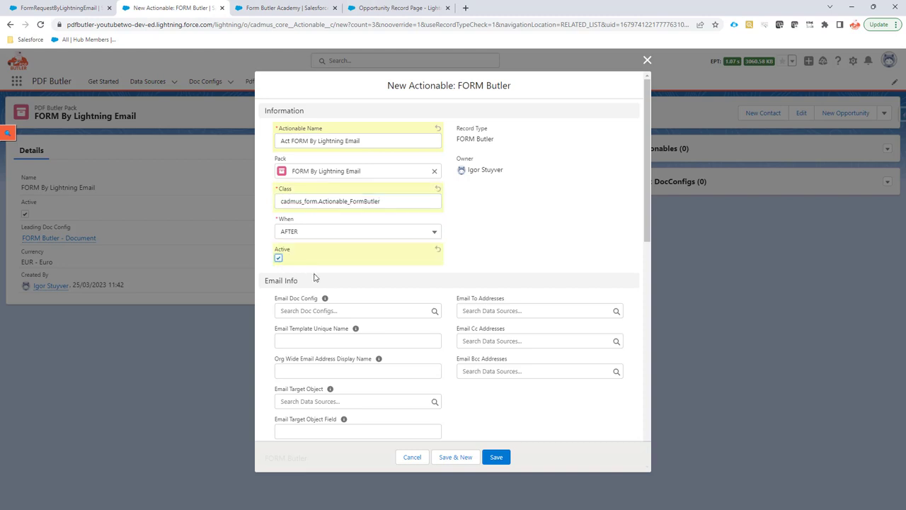
scroll(339, 289, "down", 2)
left_click(342, 306)
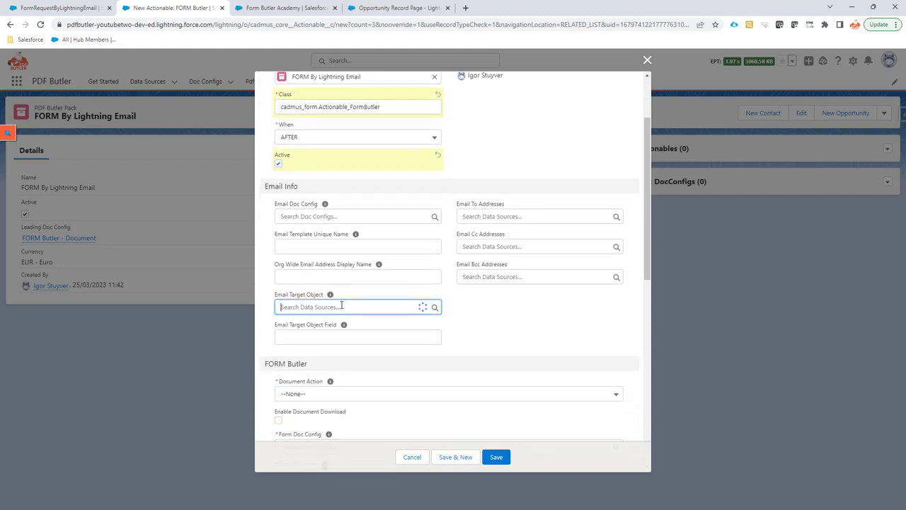
Set Email Target Object to FORM Butler - Form Contact and Document Action to Use Attached.
left_click(309, 10)
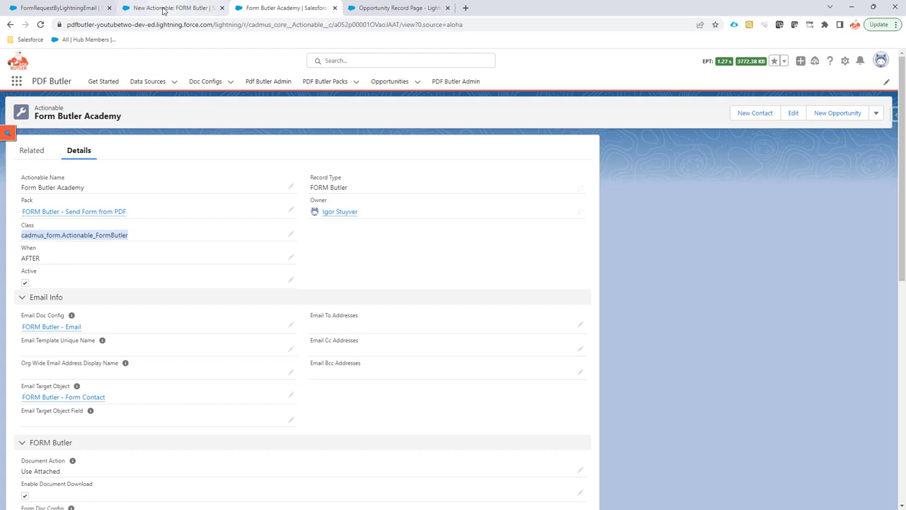
left_click(163, 9)
type("form")
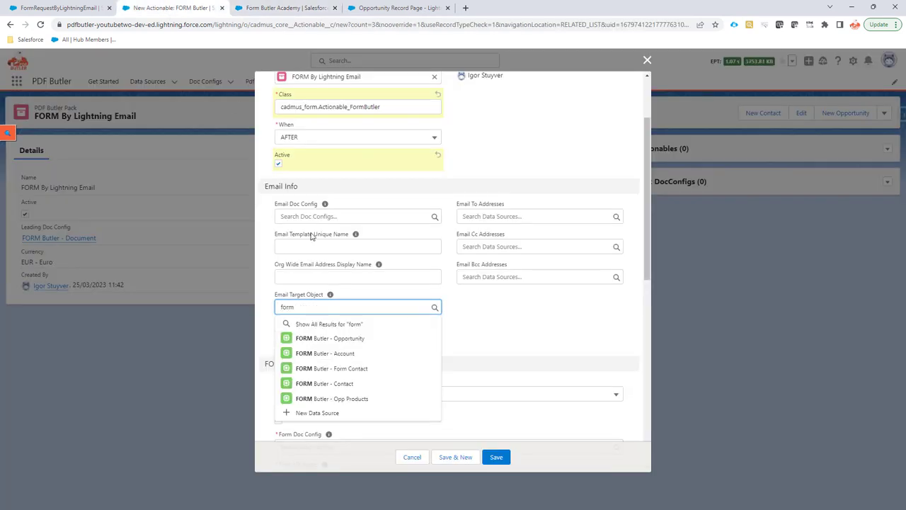
left_click(369, 368)
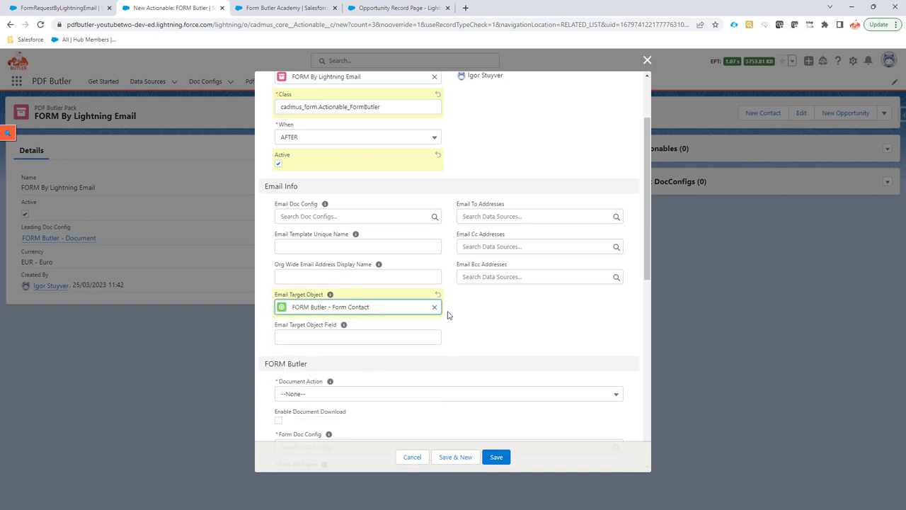
scroll(447, 314, "down", 2)
left_click(391, 348)
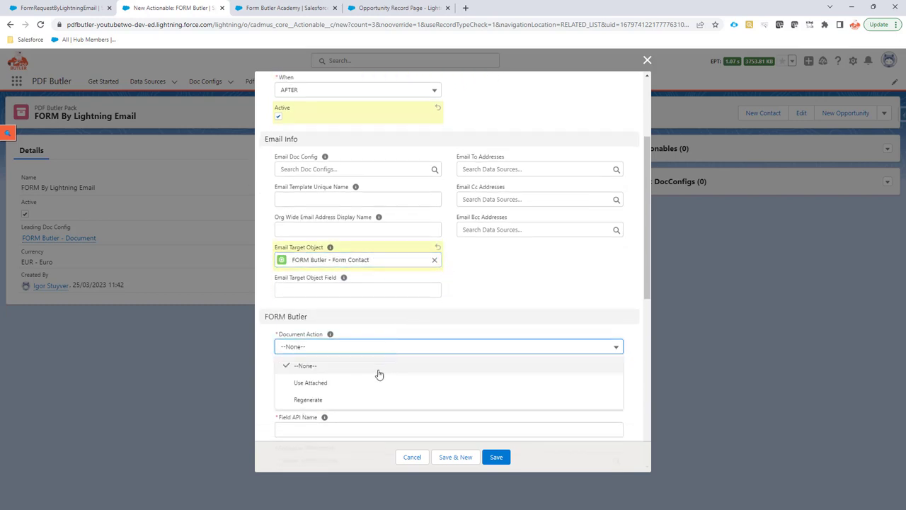
left_click(376, 380)
Choose FORM Butler - Document as the Form Doc Config.
scroll(382, 349, "down", 2)
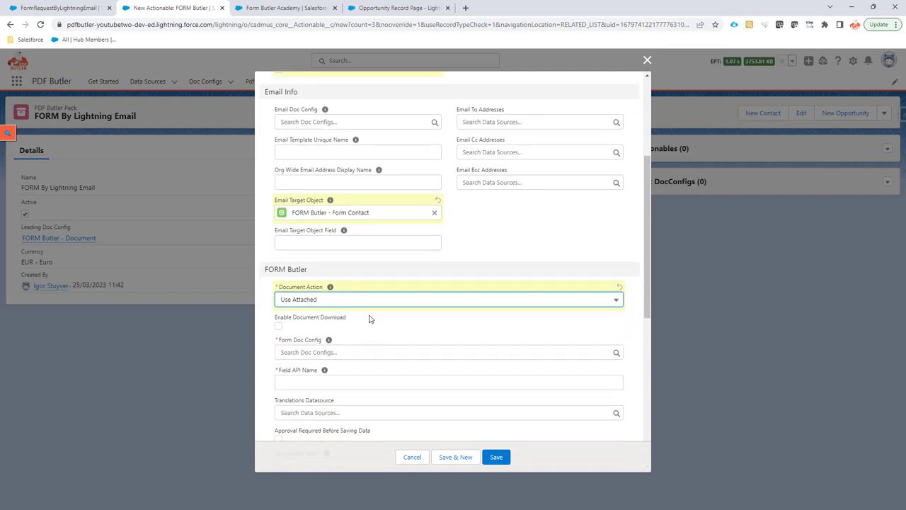
scroll(354, 326, "down", 2)
left_click(339, 306)
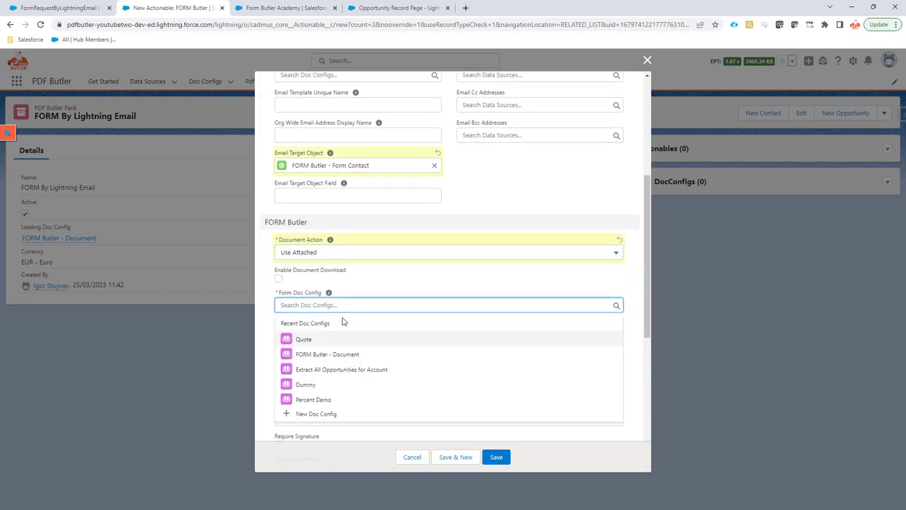
left_click(373, 354)
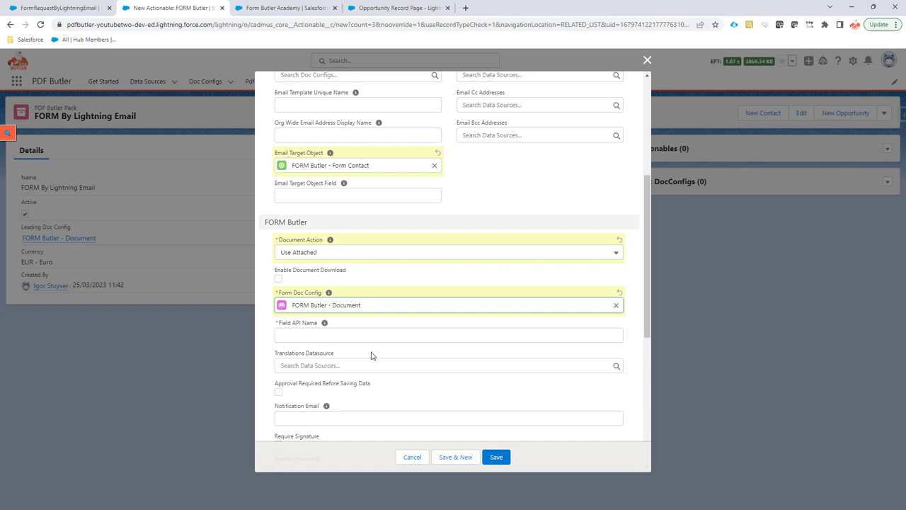
Copy Opportunity__c from the Form Butler Academy actionable into the Field API Name.
scroll(368, 311, "down", 1)
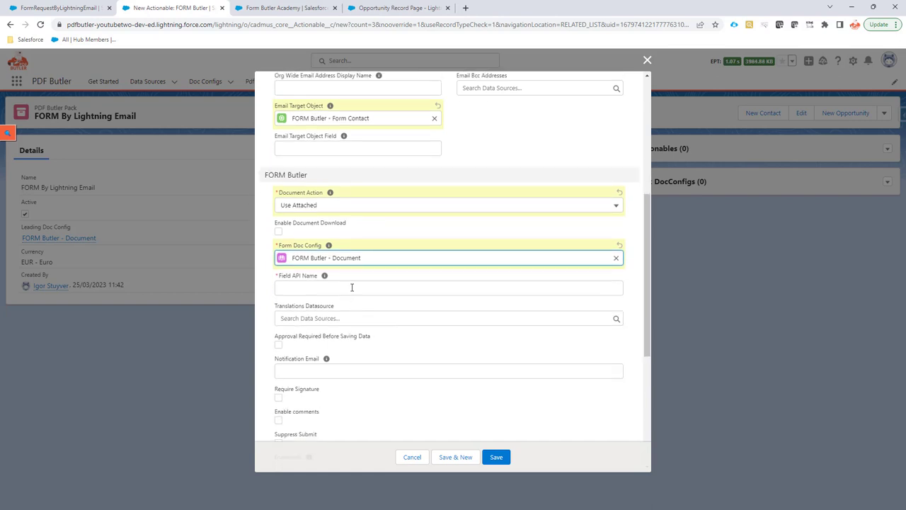
left_click(352, 286)
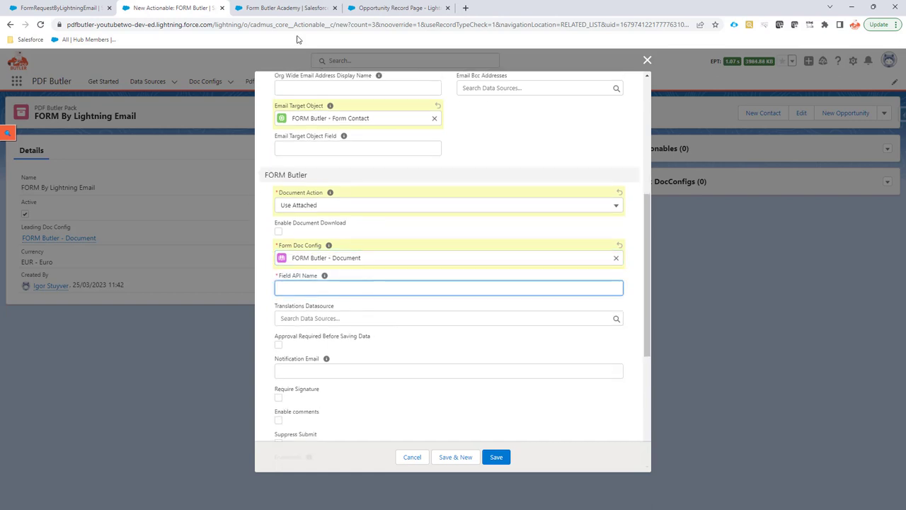
left_click(284, 11)
scroll(78, 312, "down", 4)
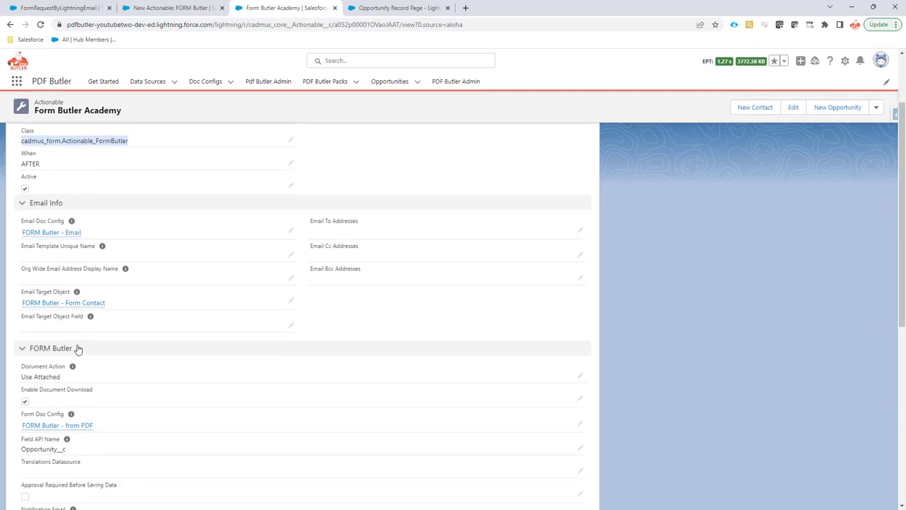
left_click_drag(66, 354, 24, 354)
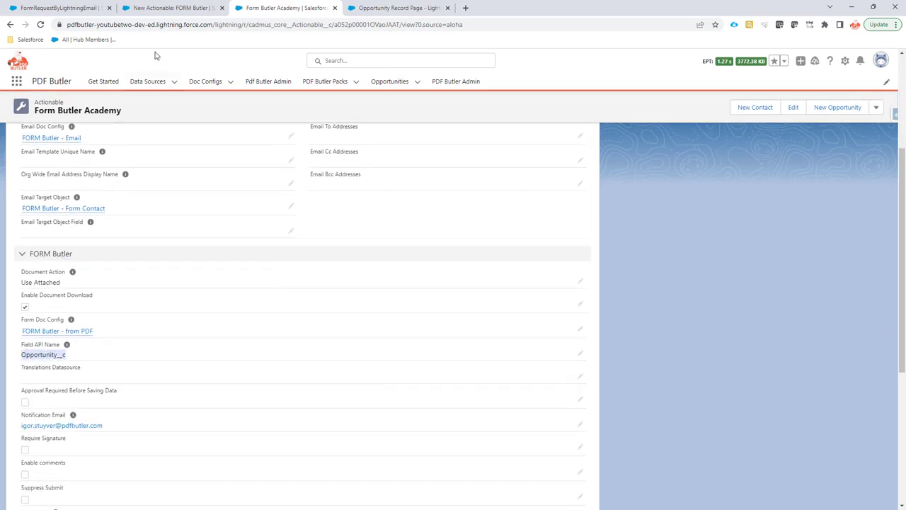
left_click(163, 8)
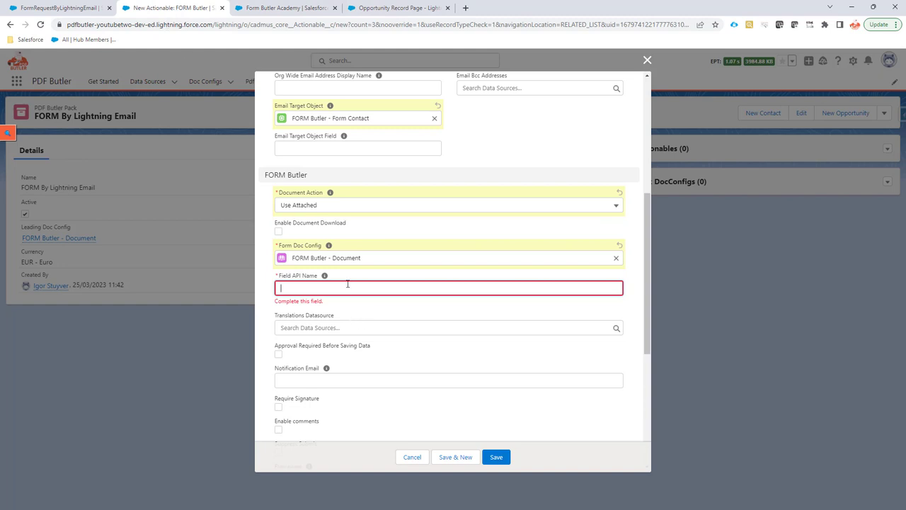
key("ctrl+v")
scroll(354, 329, "down", 1)
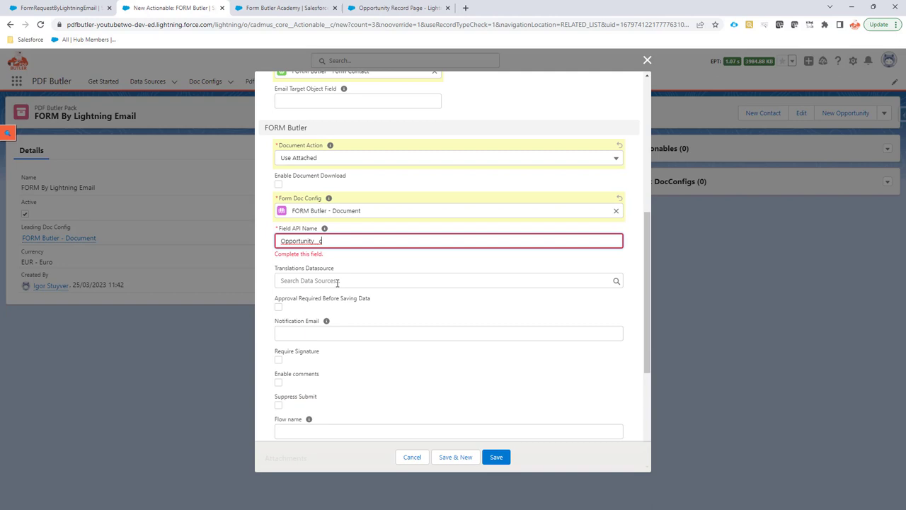
scroll(338, 281, "up", 3)
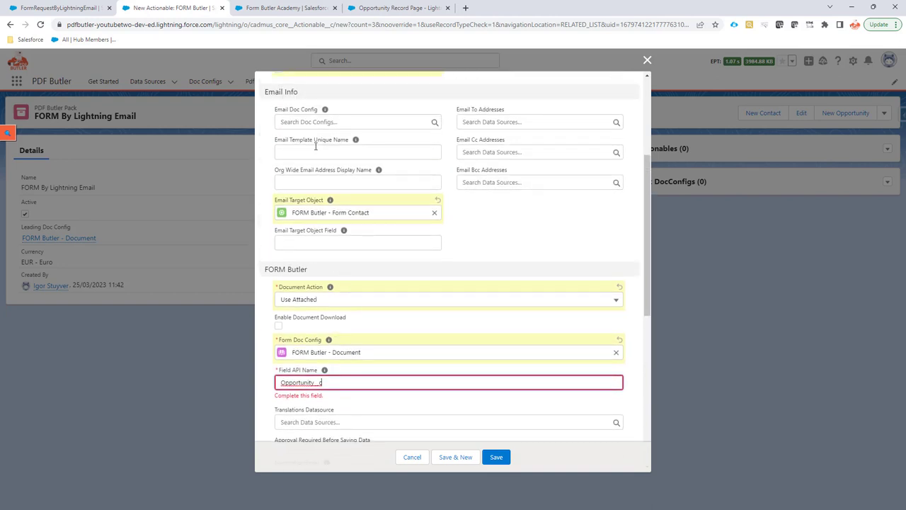
Paste FormRequestByLightningEmail as the Email Template Unique Name and save Act FORM By Lightning Email.
left_click(316, 150)
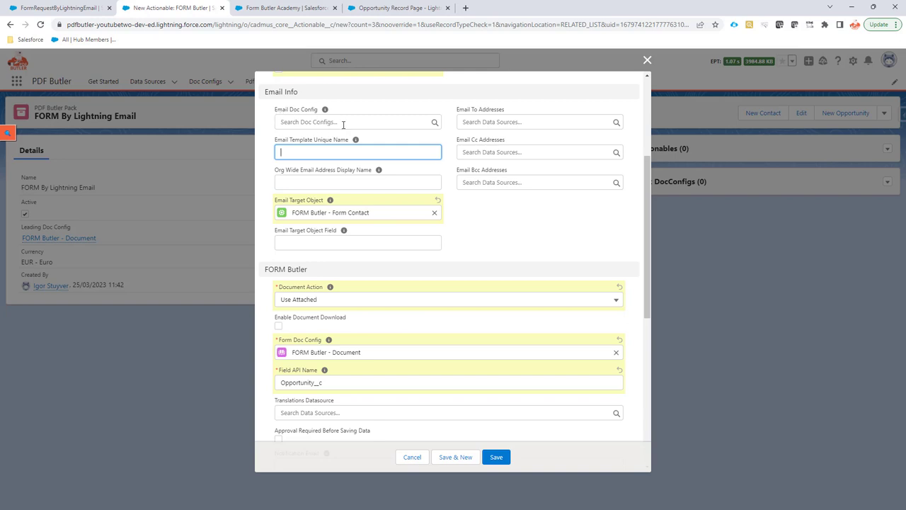
left_click(50, 7)
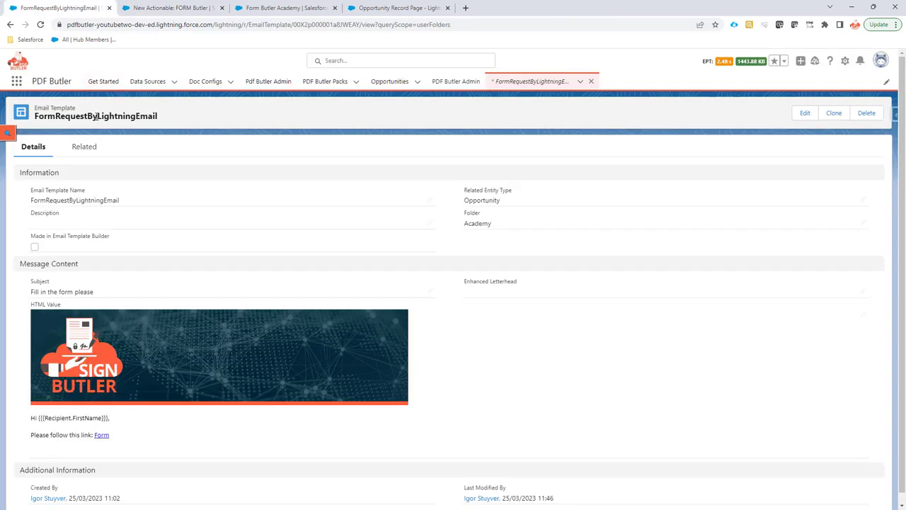
double_click(96, 117)
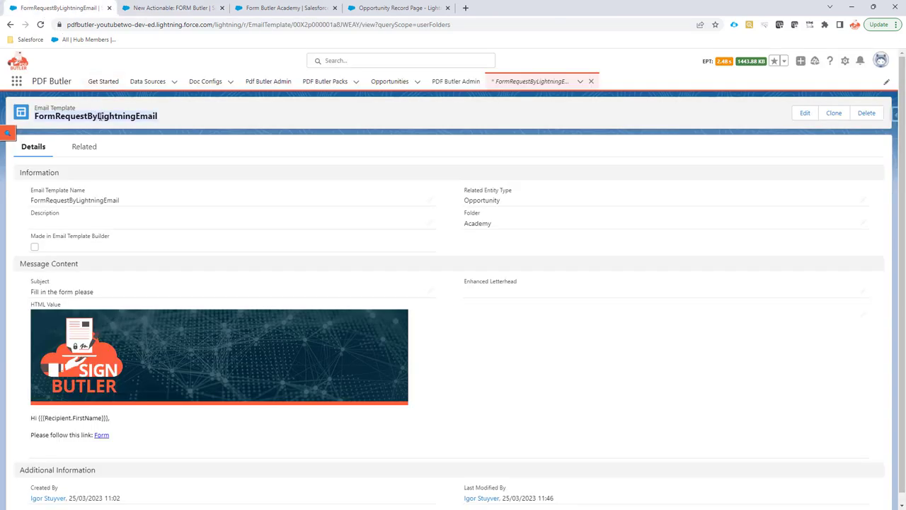
left_click(287, 8)
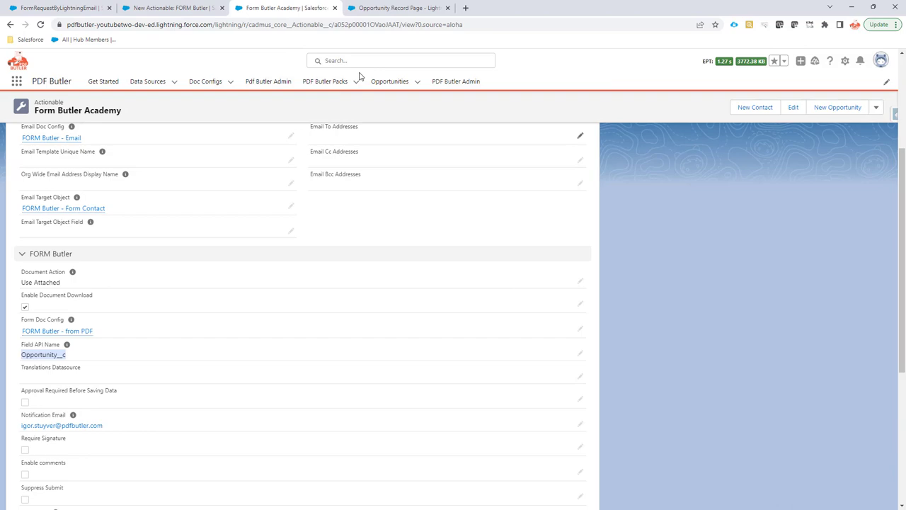
left_click(377, 10)
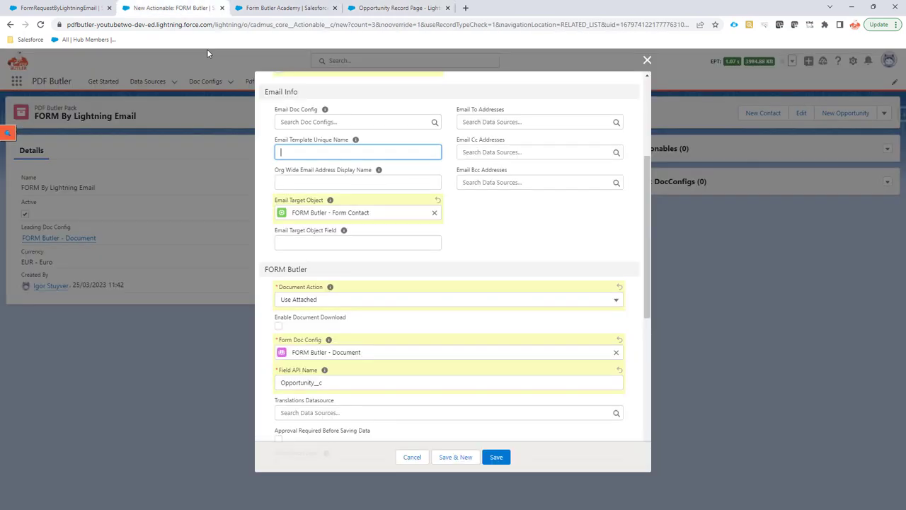
left_click(205, 8)
key("ctrl+v")
left_click(505, 456)
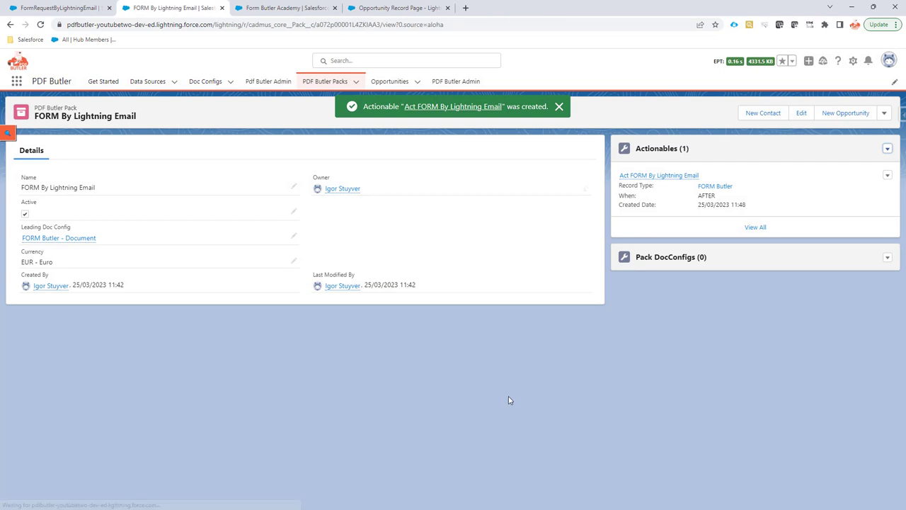
Confirm the Opportunity page's document component uses the FORM By Lightning Email pack's Id and name, then save.
left_click(377, 10)
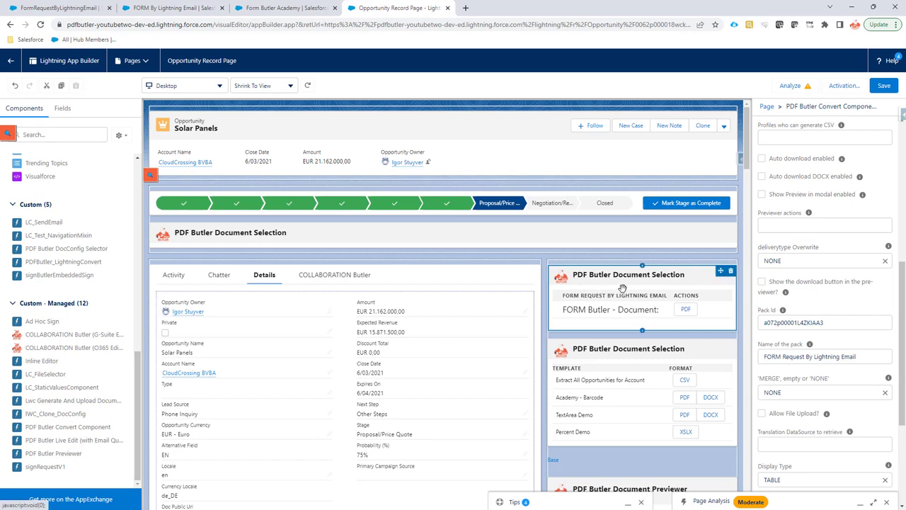
scroll(792, 282, "up", 1)
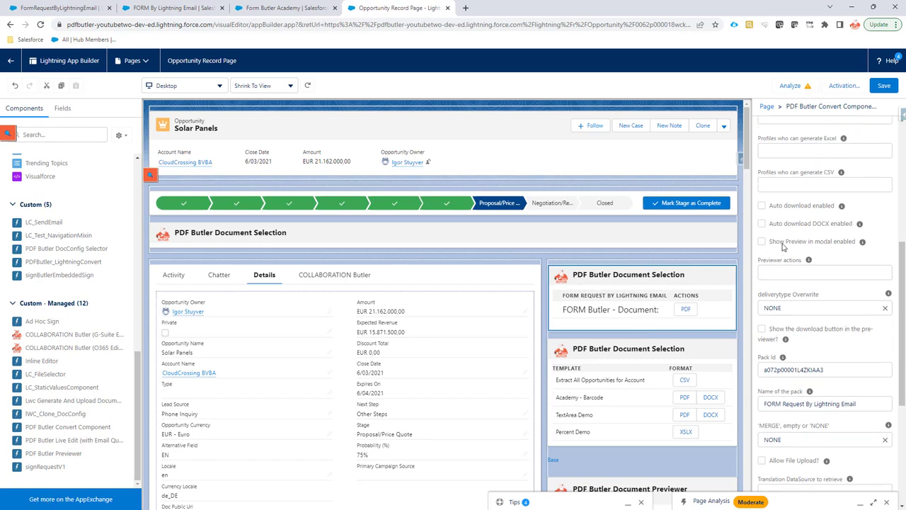
left_click(775, 371)
double_click(776, 373)
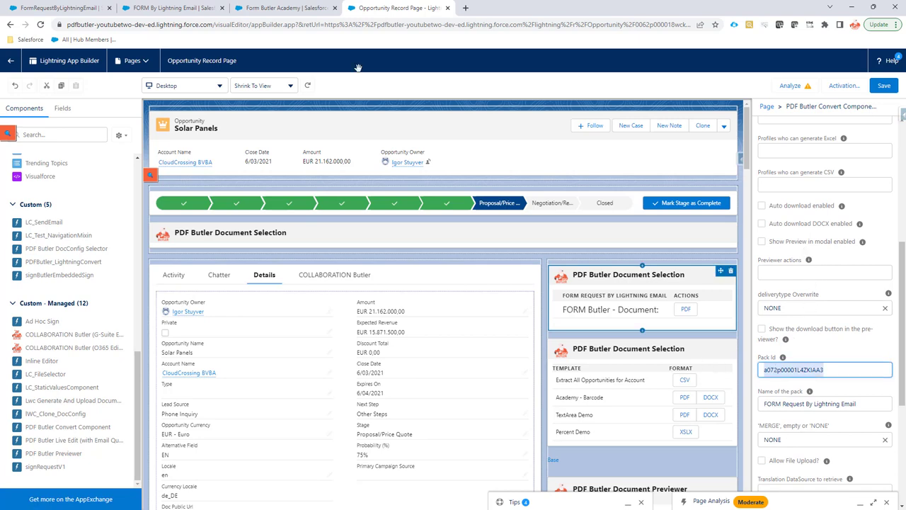
left_click(146, 7)
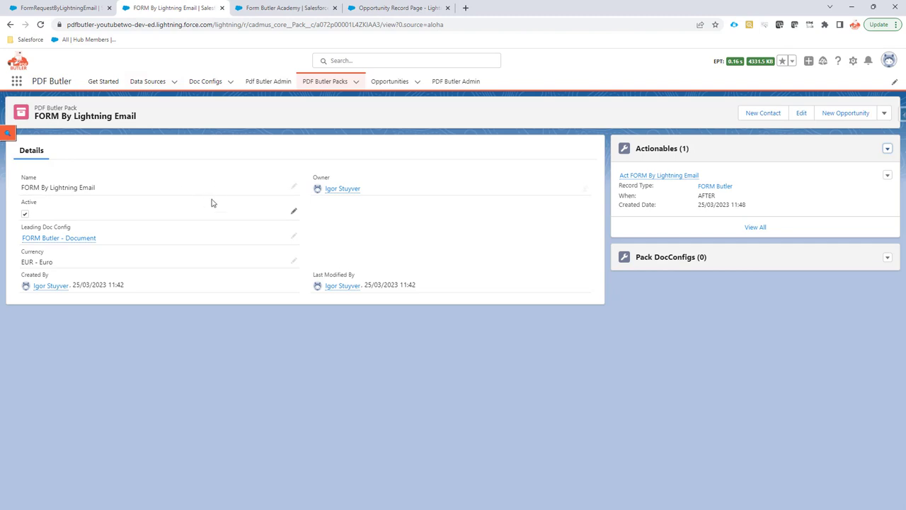
left_click(437, 7)
left_click(852, 405)
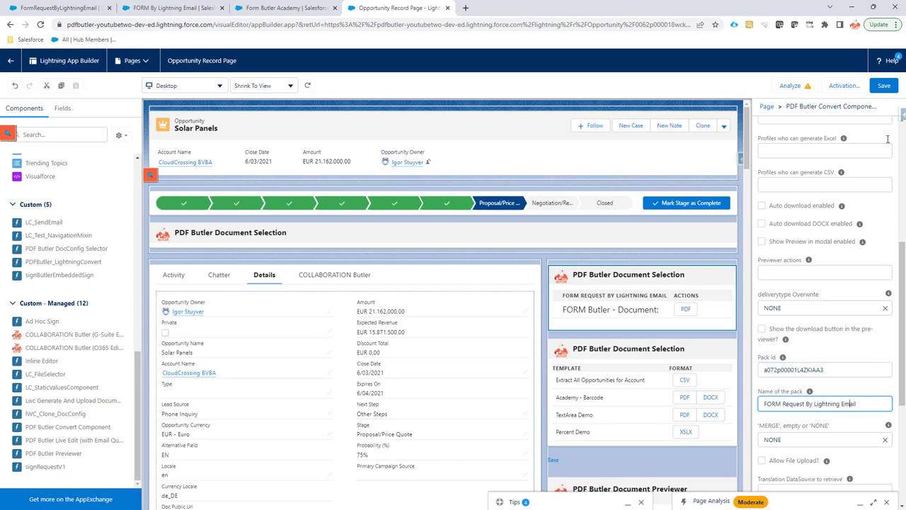
left_click(884, 85)
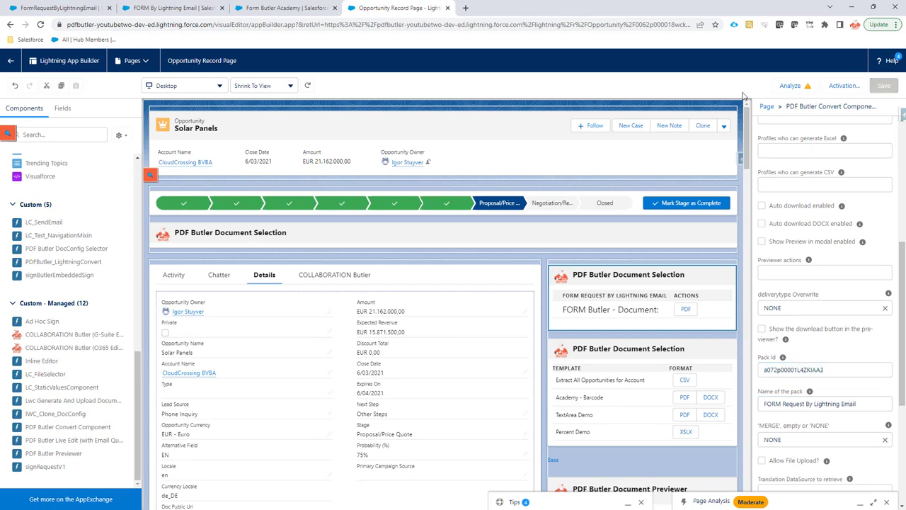
left_click(11, 61)
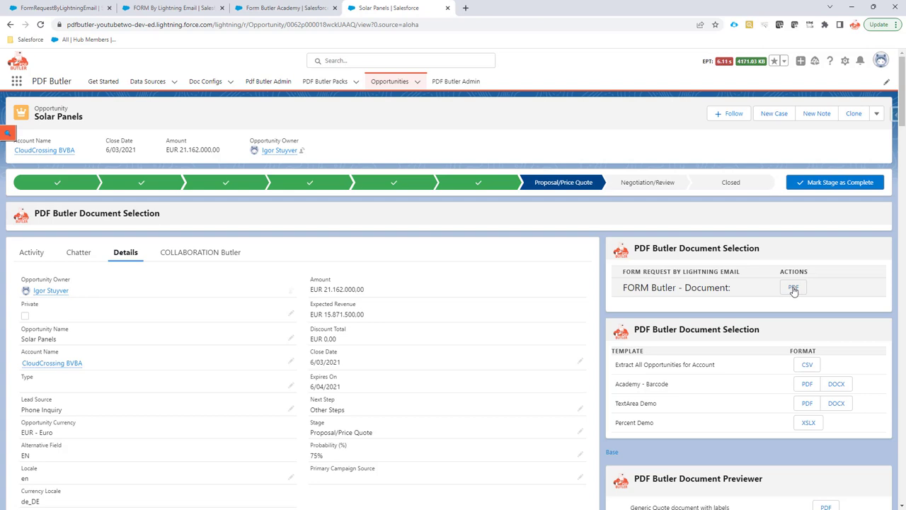
Run the FORM Butler - Document PDF action on the Solar Panels opportunity.
left_click(794, 289)
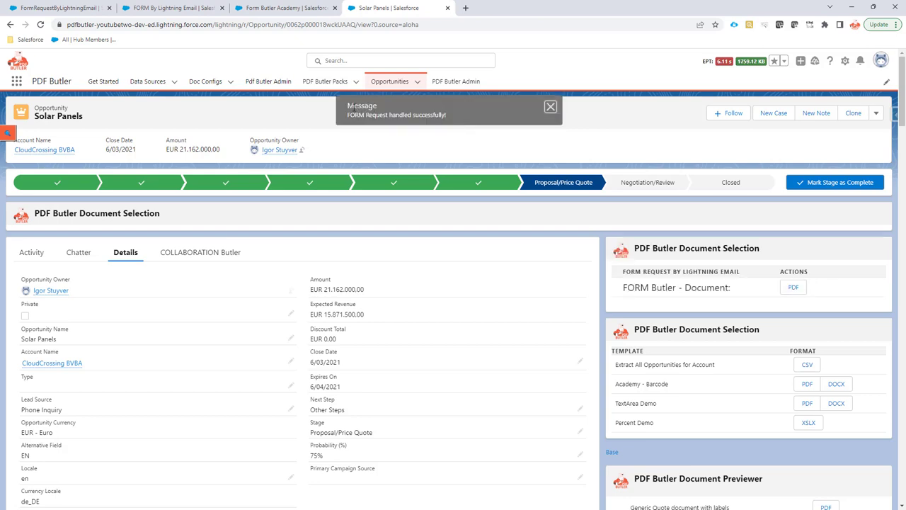
Open the FORM Butler app in a new tab and the most recent FORM Request.
left_click(17, 82)
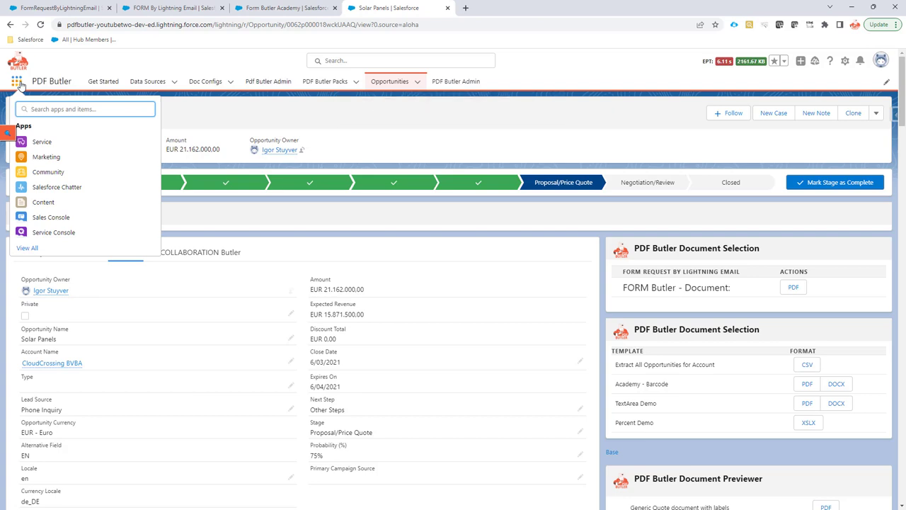
type("form")
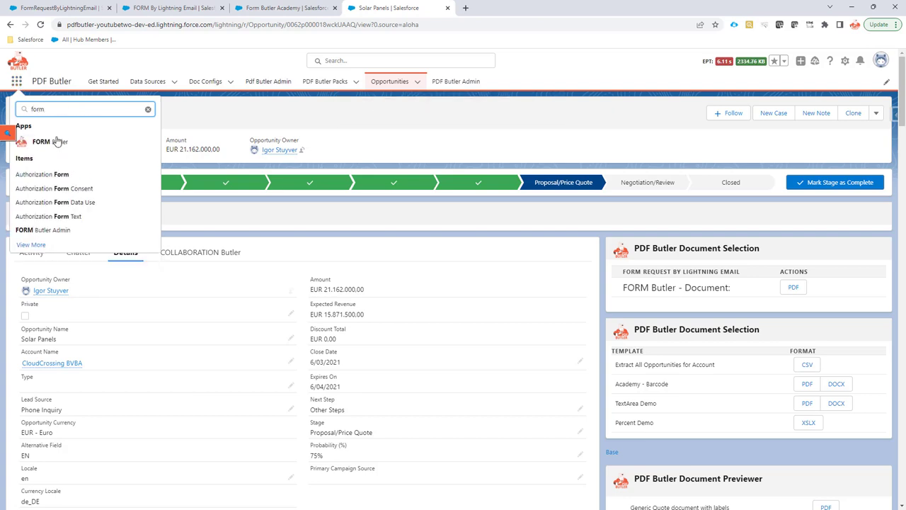
right_click(56, 144)
left_click(78, 150)
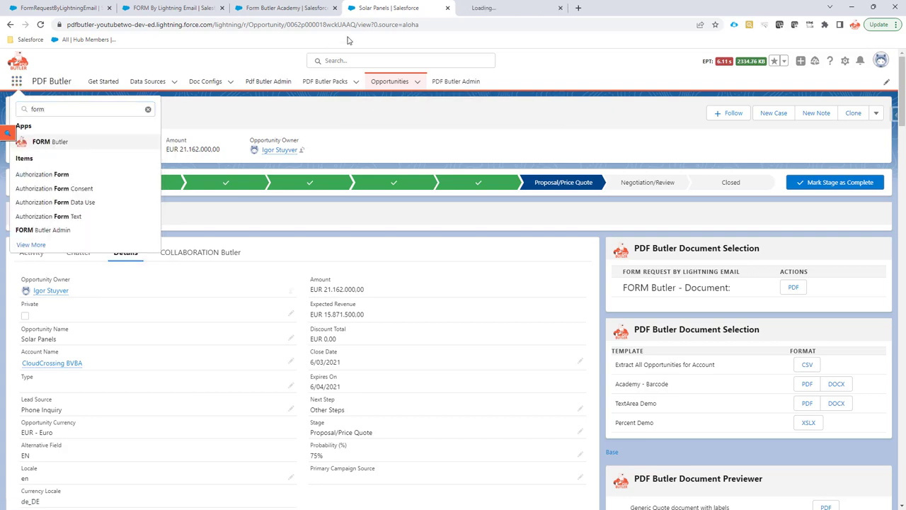
left_click(480, 13)
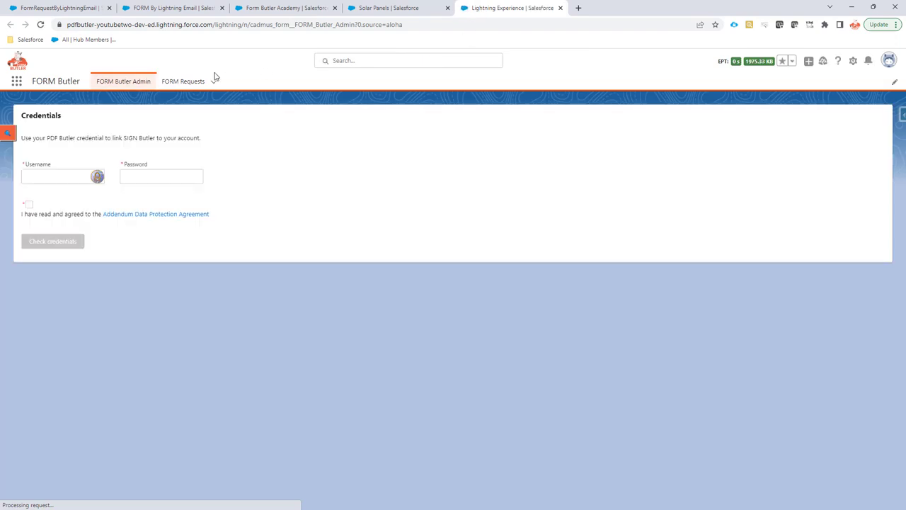
left_click(184, 82)
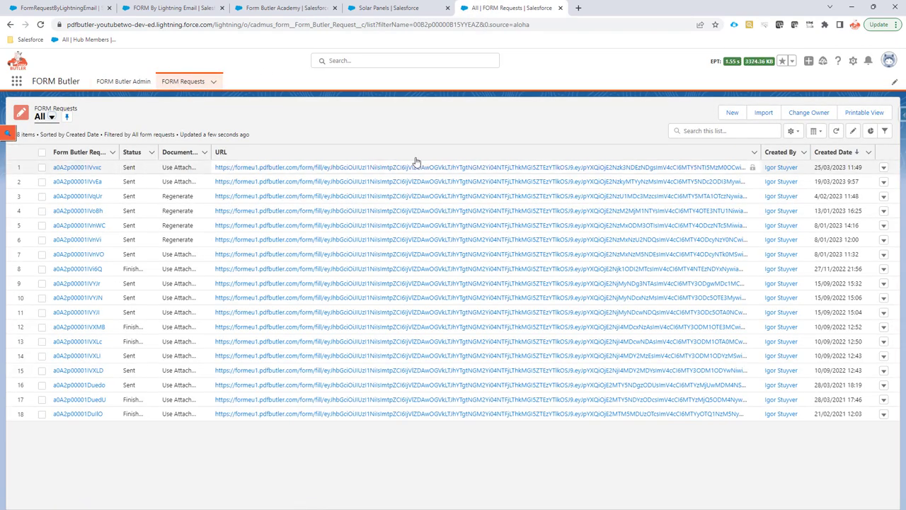
left_click(79, 168)
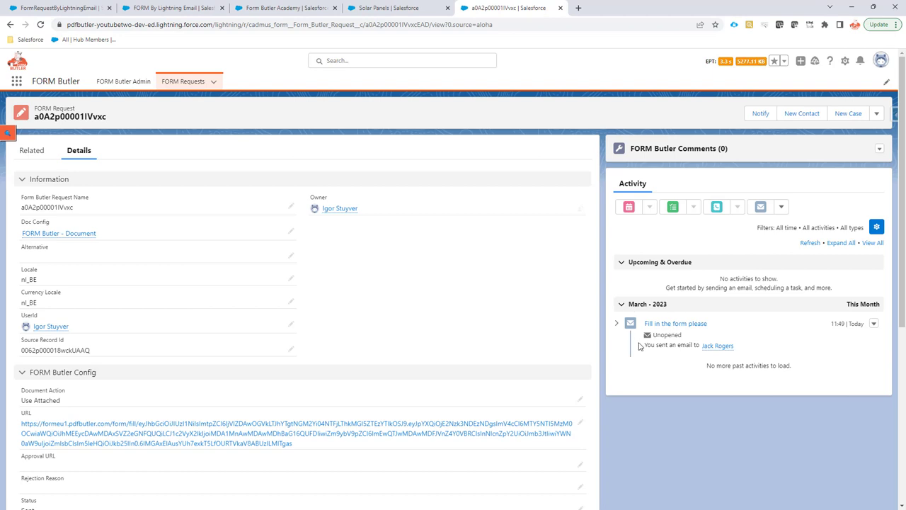
Open the 'Fill in the form please' email from the FORM Request's activity timeline.
left_click(666, 325)
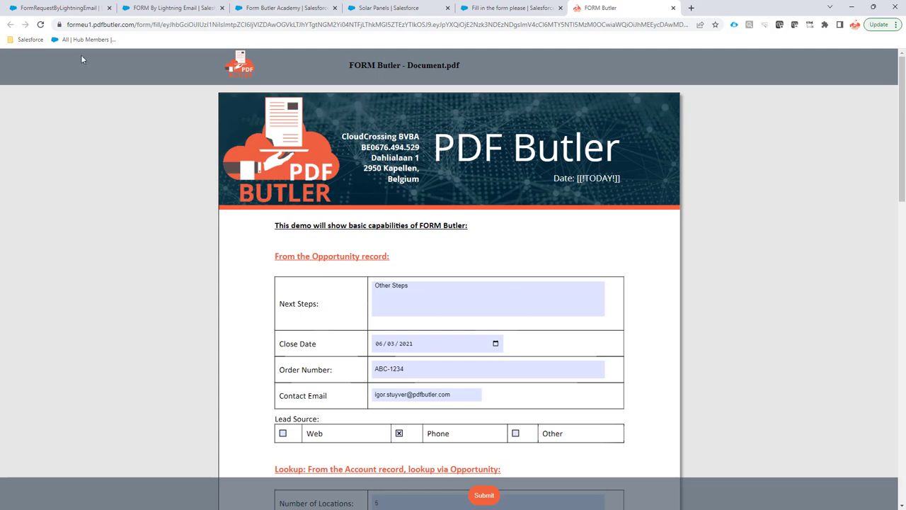
Return from the prefilled form to the FormRequestByLightningEmail email template.
left_click(73, 12)
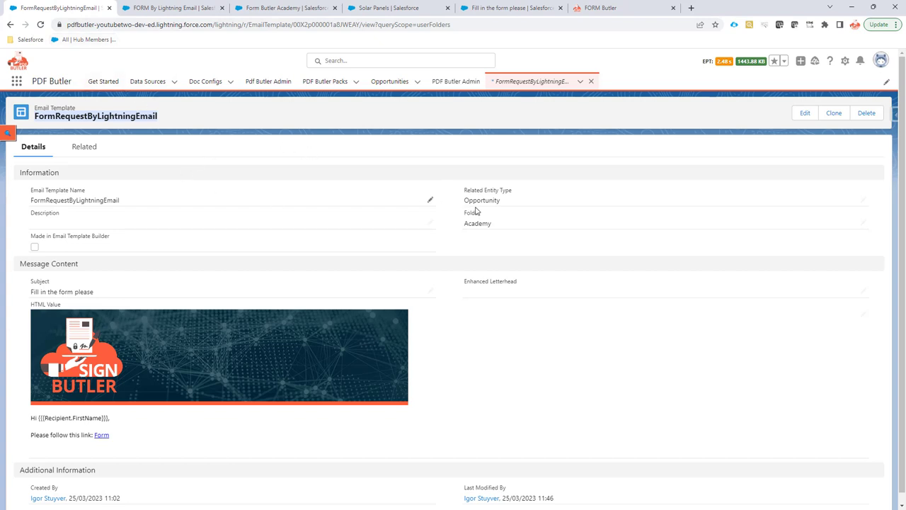
Inline-edit the template name, changing its locale suffix to read FormRequestByLightningEmail_fr_CA.
left_click(430, 201)
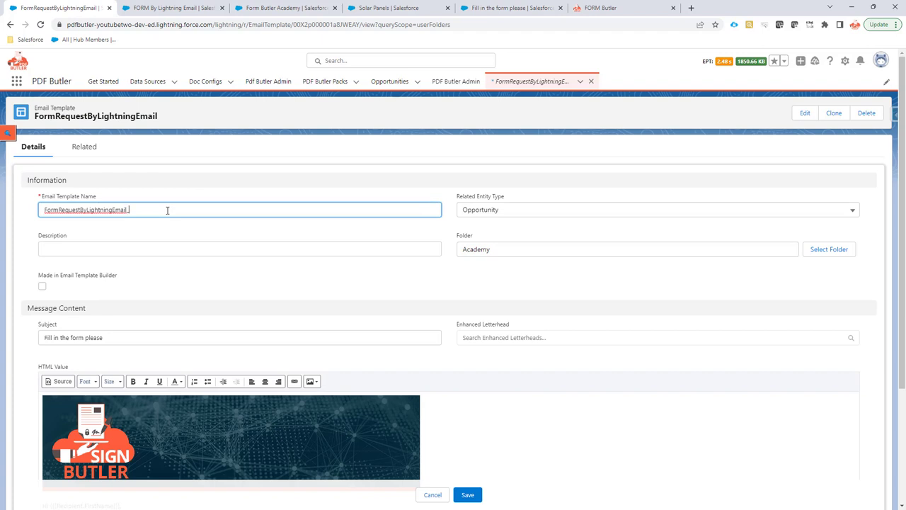
type("n")
key("BackSpace")
key("BackSpace")
key("BackSpace")
left_click_drag(131, 210, 153, 209)
left_click(173, 213)
key("Right")
key("shift+Right")
key("shift+Right")
key("shift+Right")
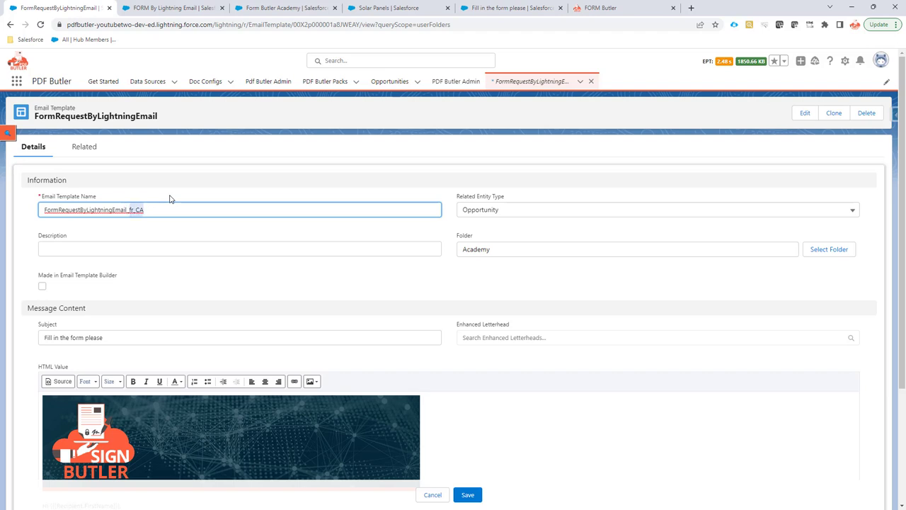